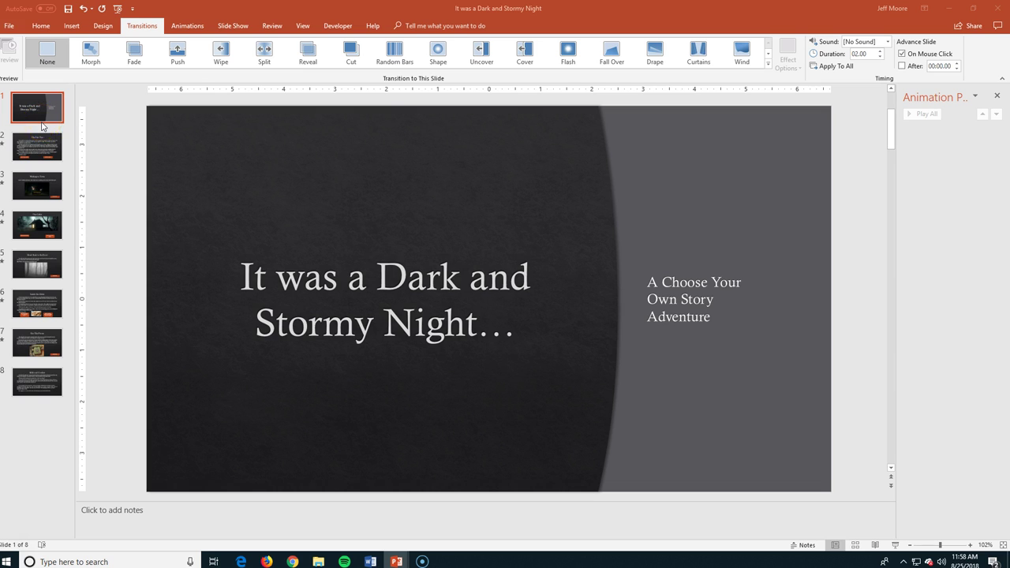
Select slide 2, The Flat Tire, in the slide pane.
left_click(42, 149)
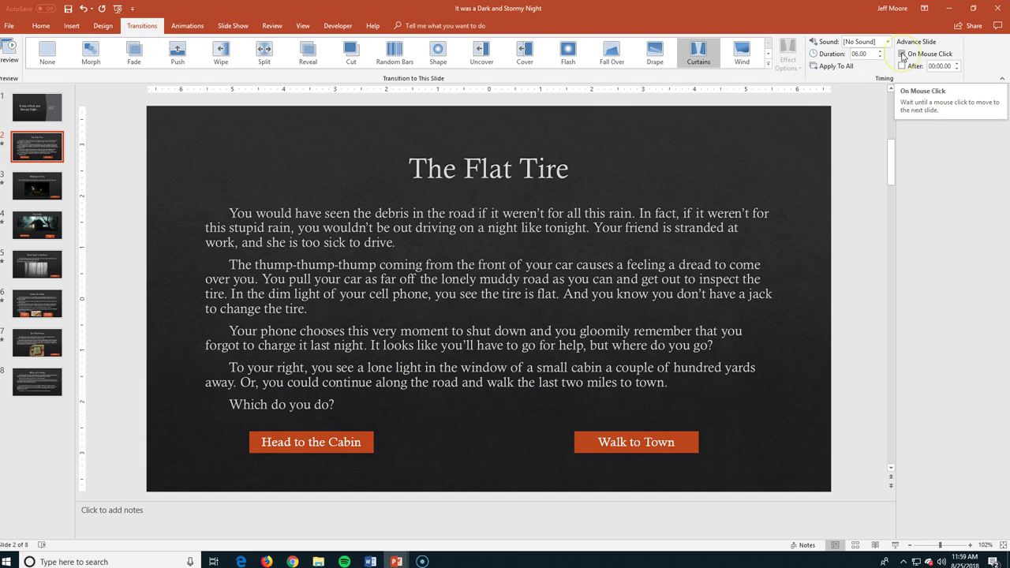
Turn off On Mouse Click advance for The Flat Tire and check both choice buttons.
left_click(901, 54)
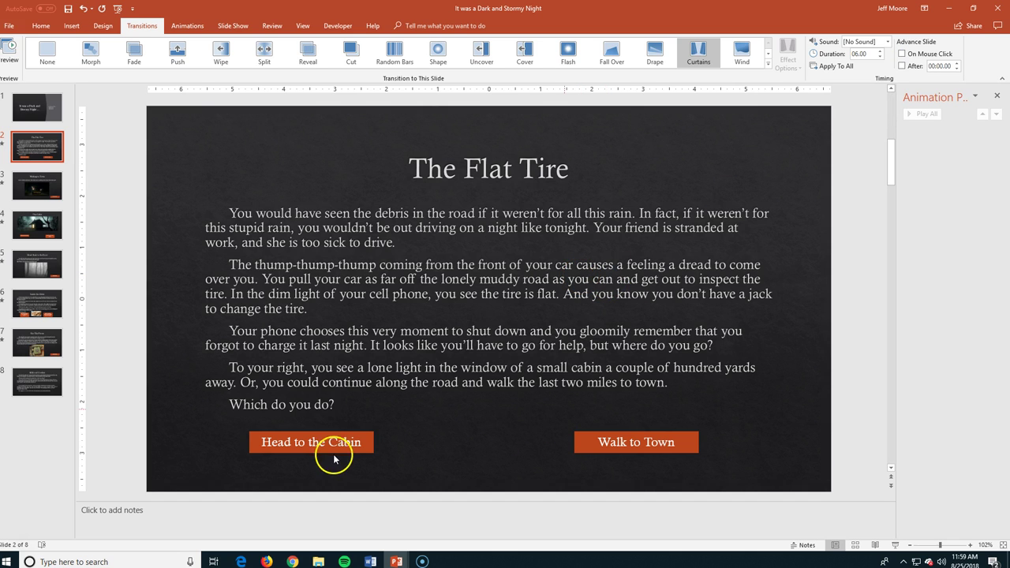
left_click(365, 446)
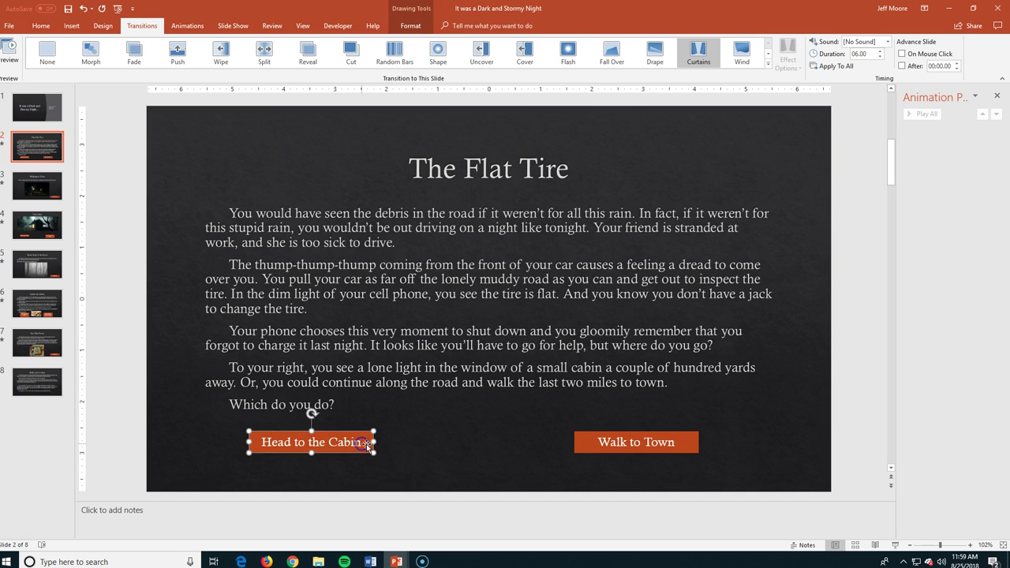
left_click(588, 443)
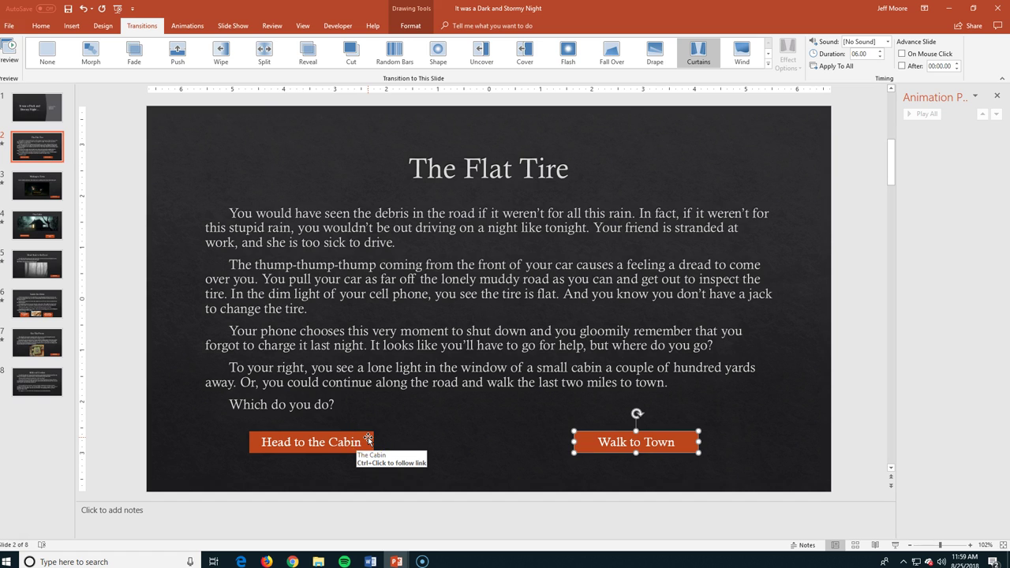
left_click(370, 440)
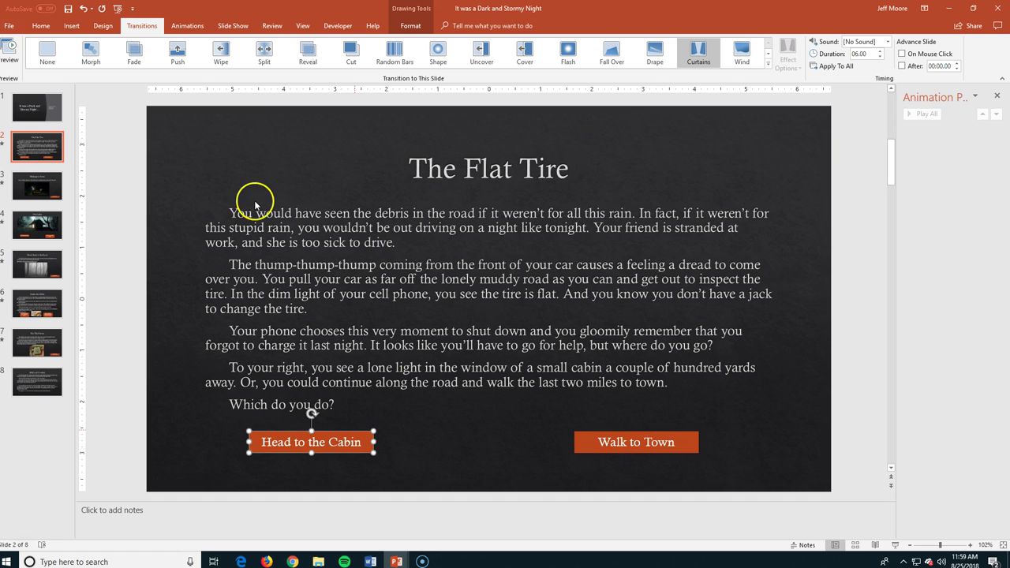
left_click(73, 26)
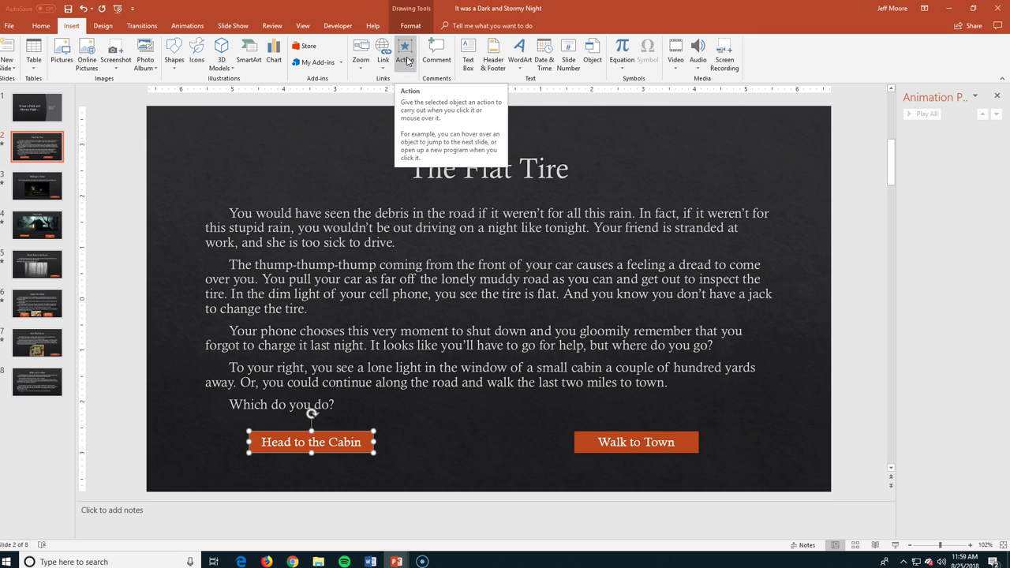
Keep Head to the Cabin's link to The Cabin; hyperlink Walk to Town to Walking to Town.
left_click(405, 55)
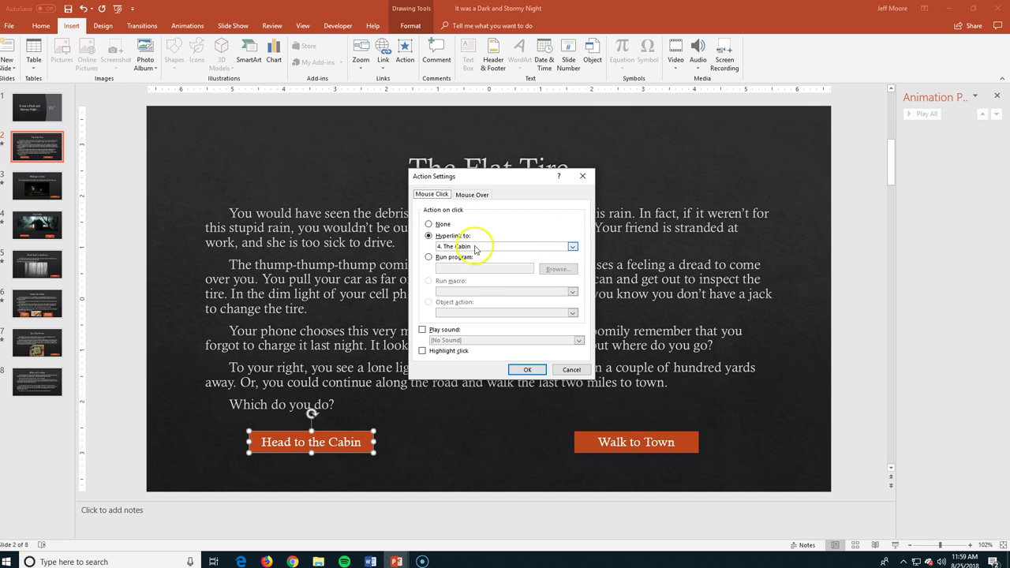
left_click(527, 370)
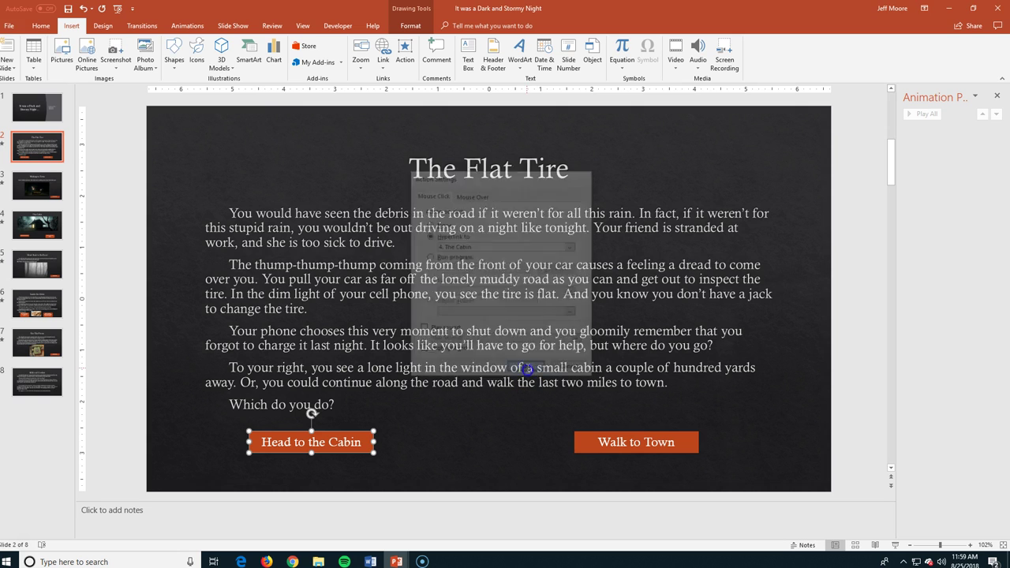
left_click(589, 444)
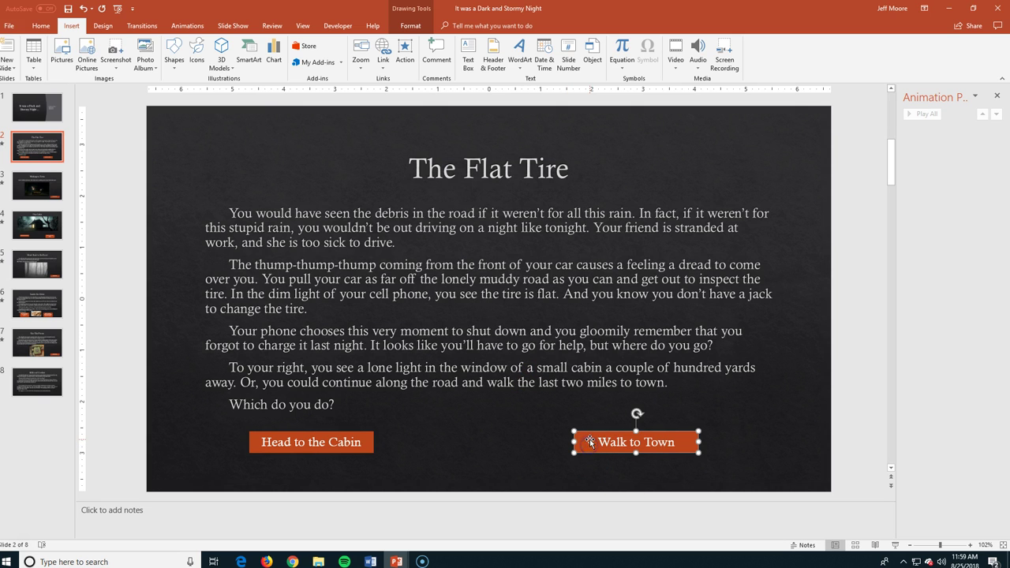
left_click(405, 50)
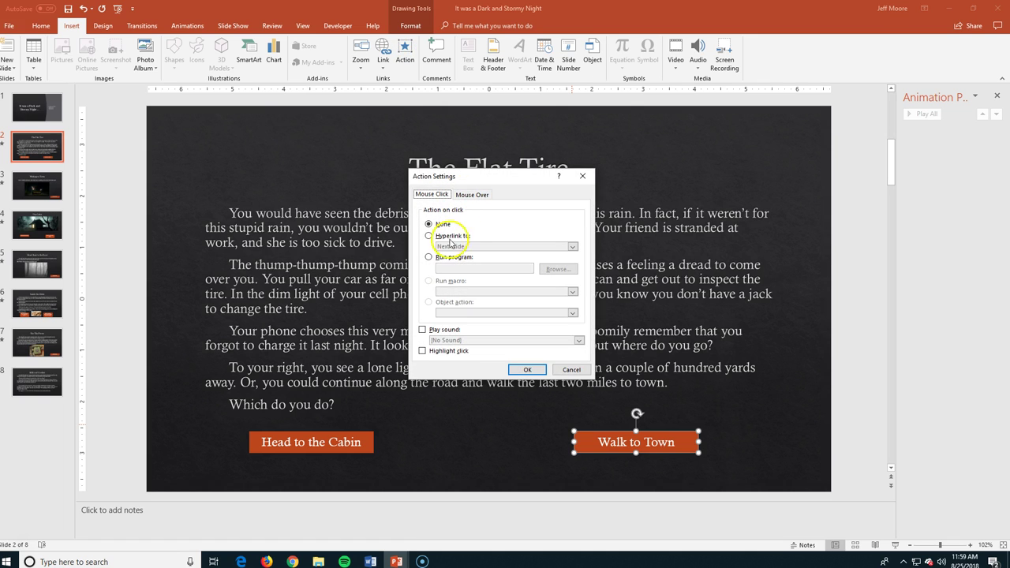
left_click(428, 235)
left_click(568, 248)
left_click(458, 328)
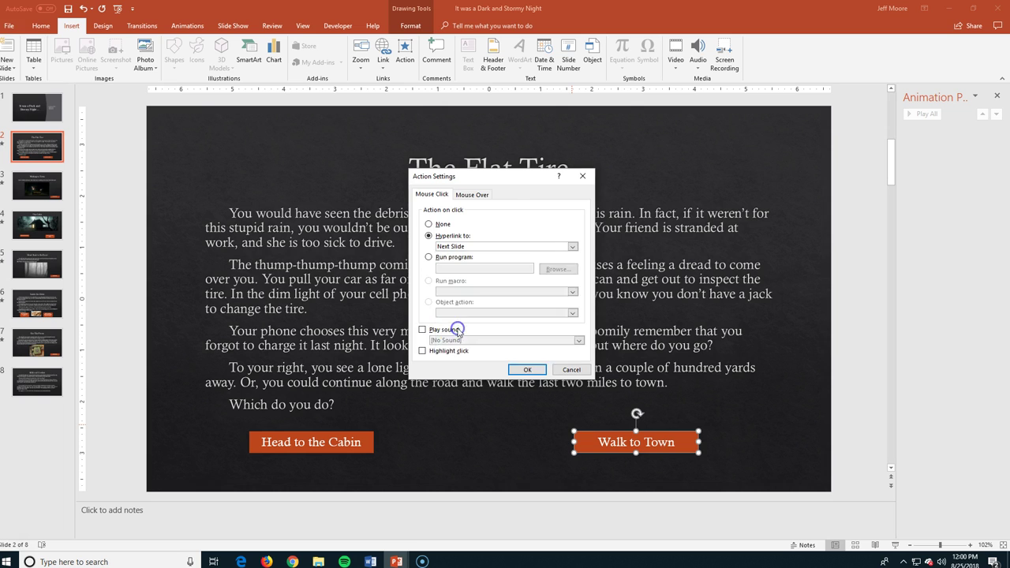
left_click(409, 244)
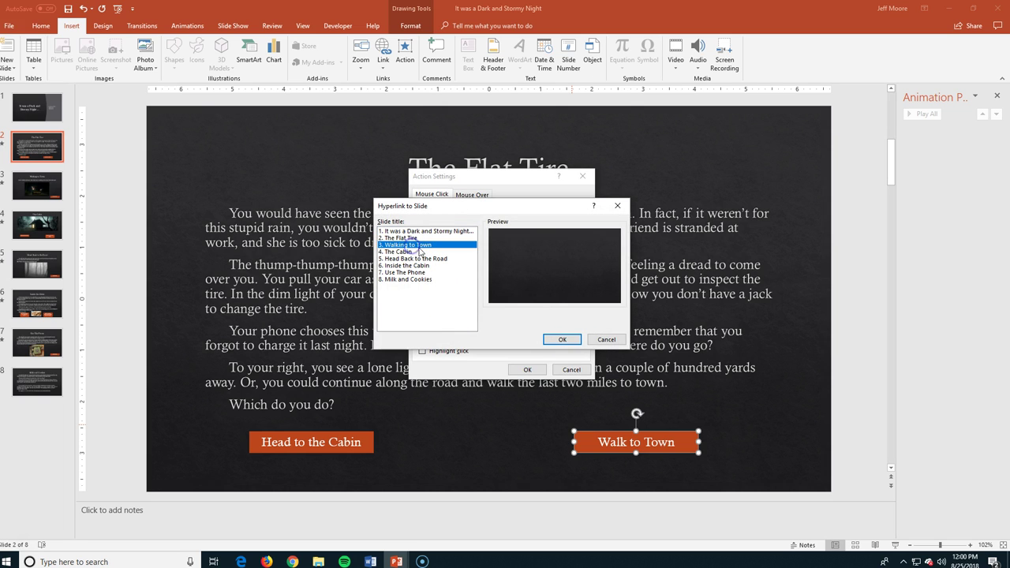
left_click(562, 339)
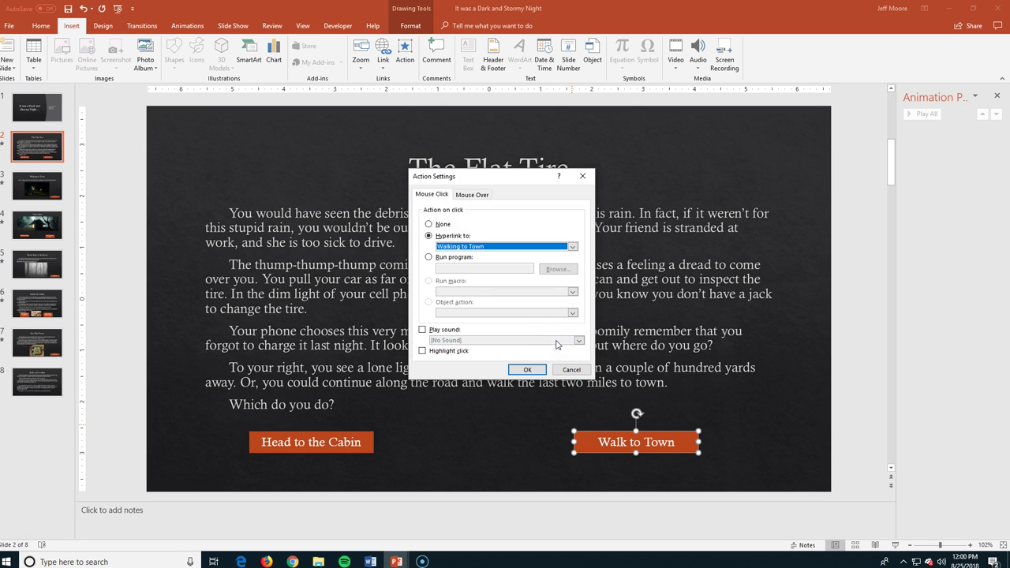
left_click(522, 369)
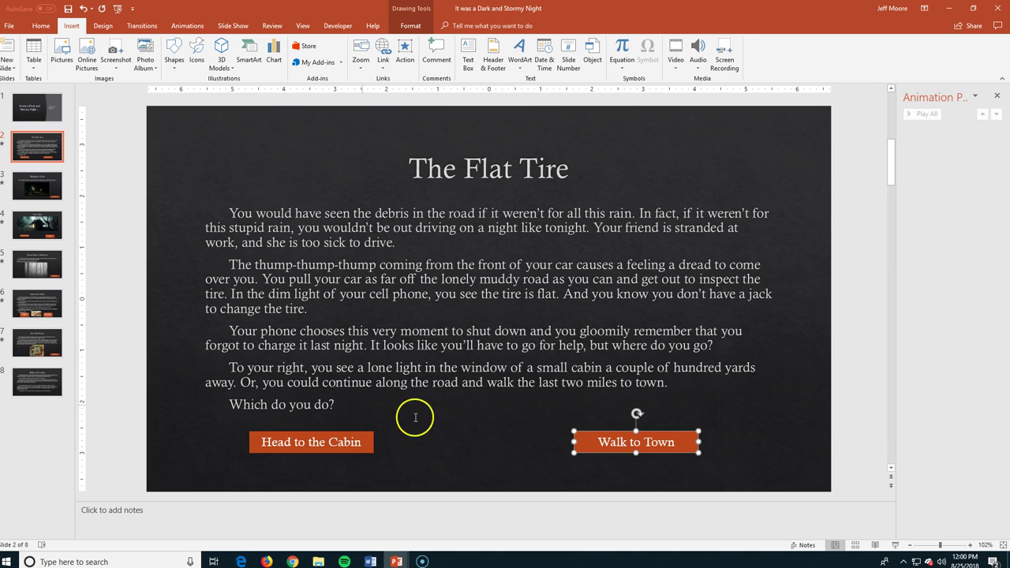
On Walking to Town, inspect the truck picture's animation entry, then select Try Again?
left_click(142, 26)
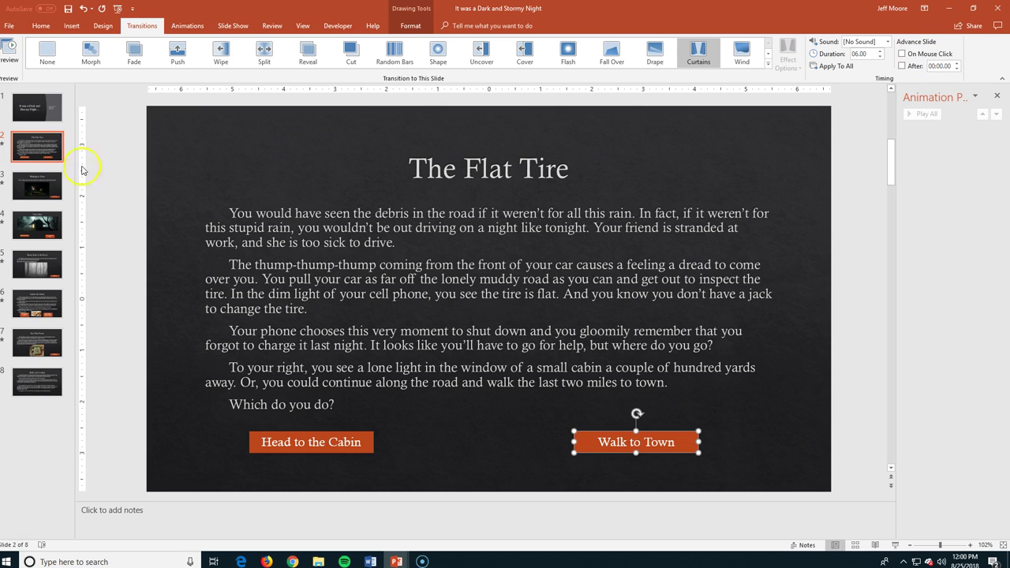
left_click(33, 180)
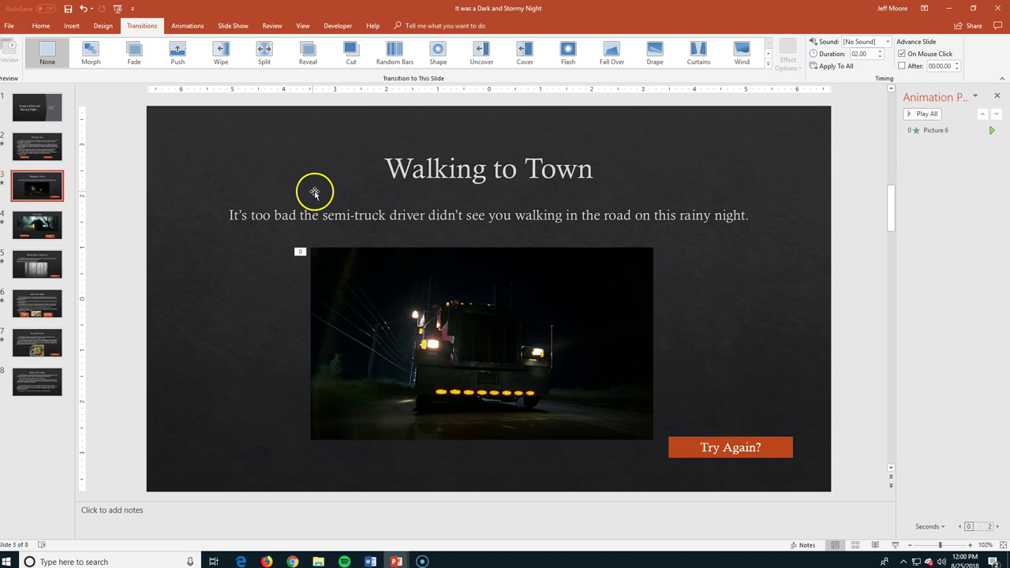
left_click(460, 292)
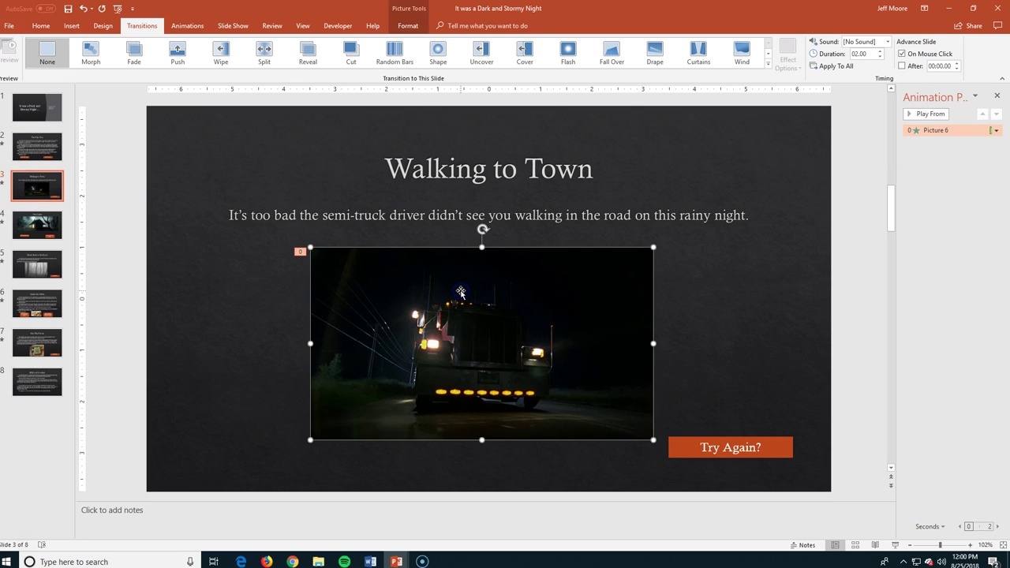
left_click(938, 130)
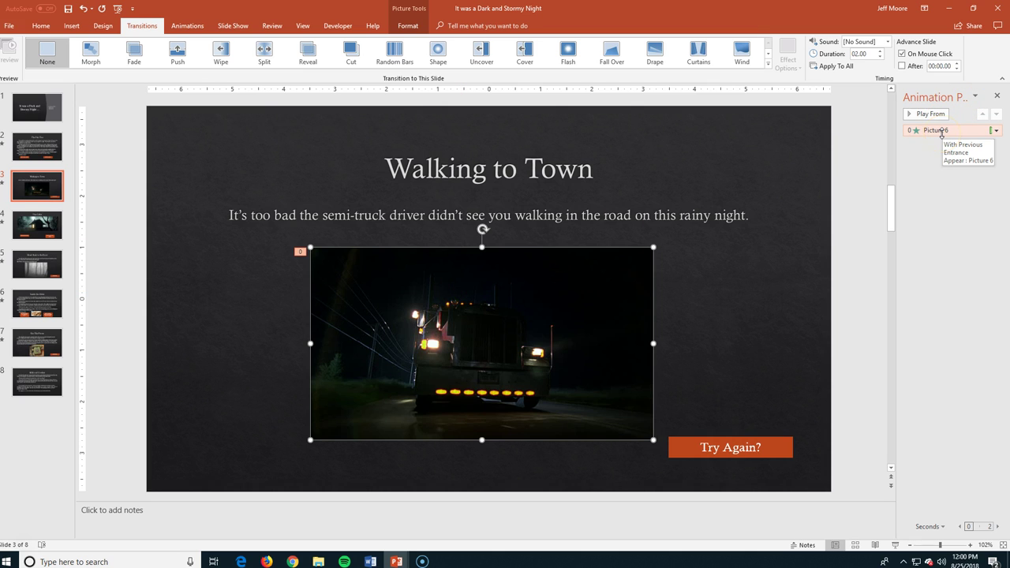
left_click(652, 277)
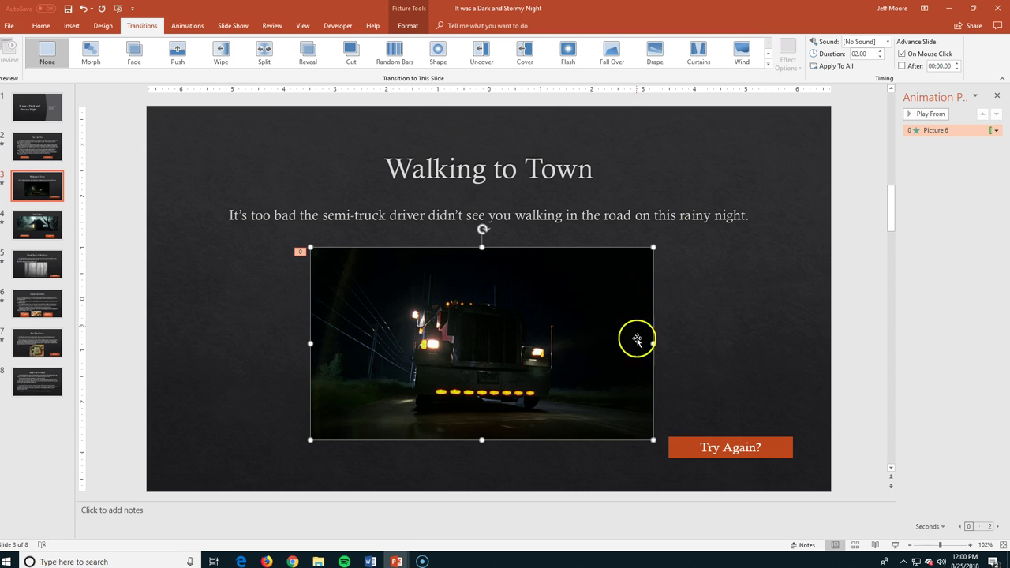
left_click(683, 444)
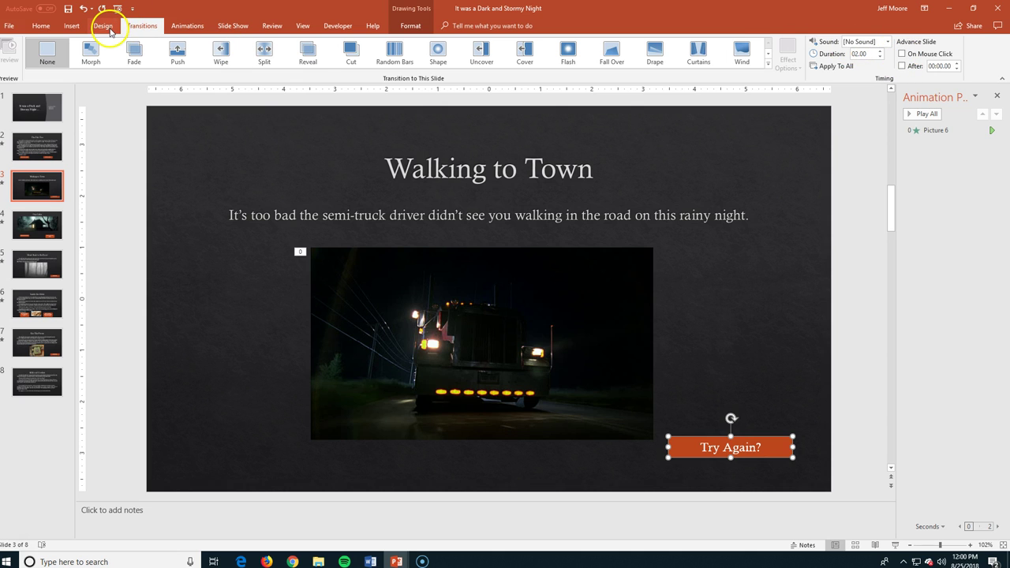
Hyperlink Try Again? back to slide 2, The Flat Tire, then go to The Cabin slide.
left_click(71, 26)
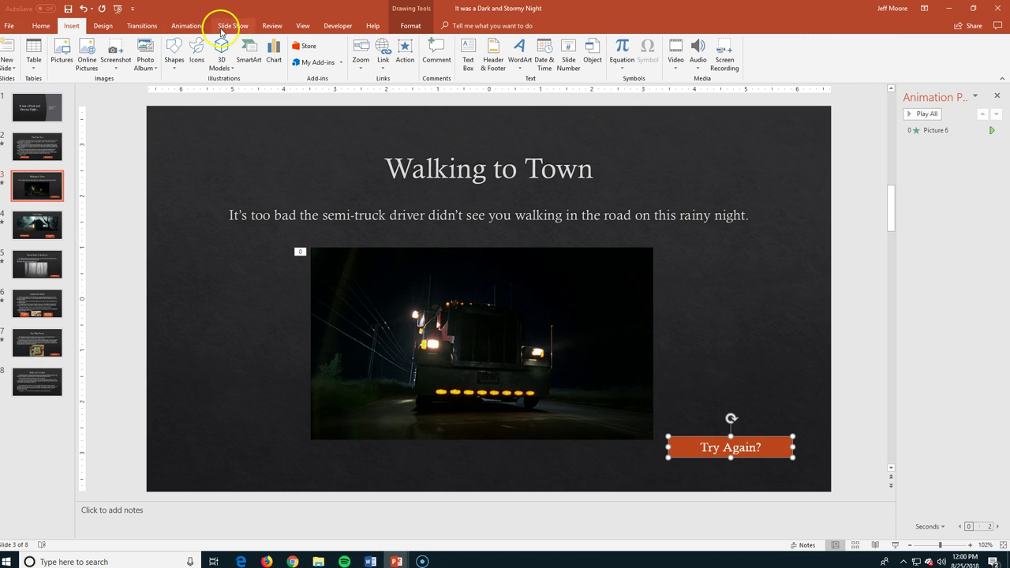
left_click(405, 54)
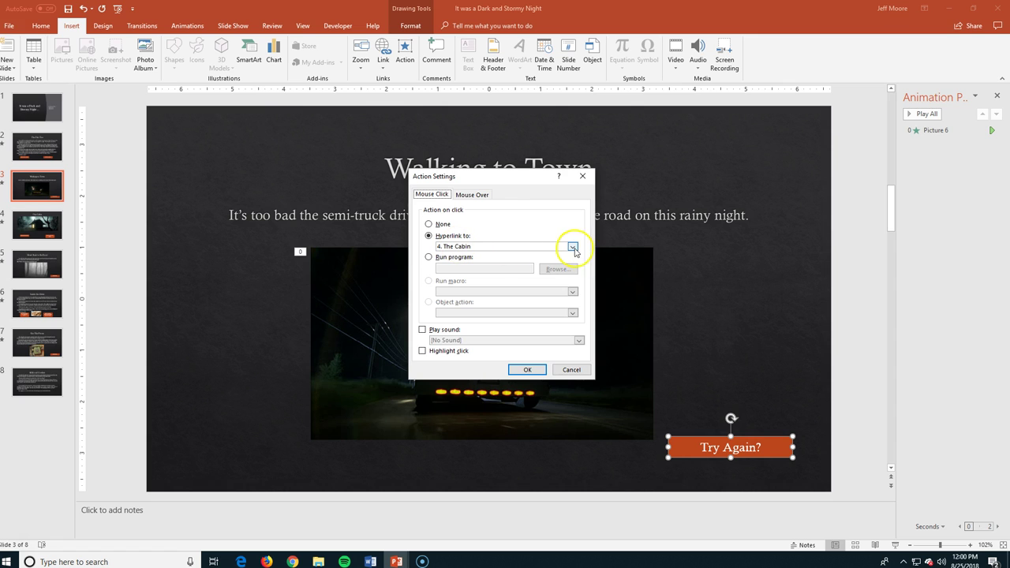
left_click(571, 247)
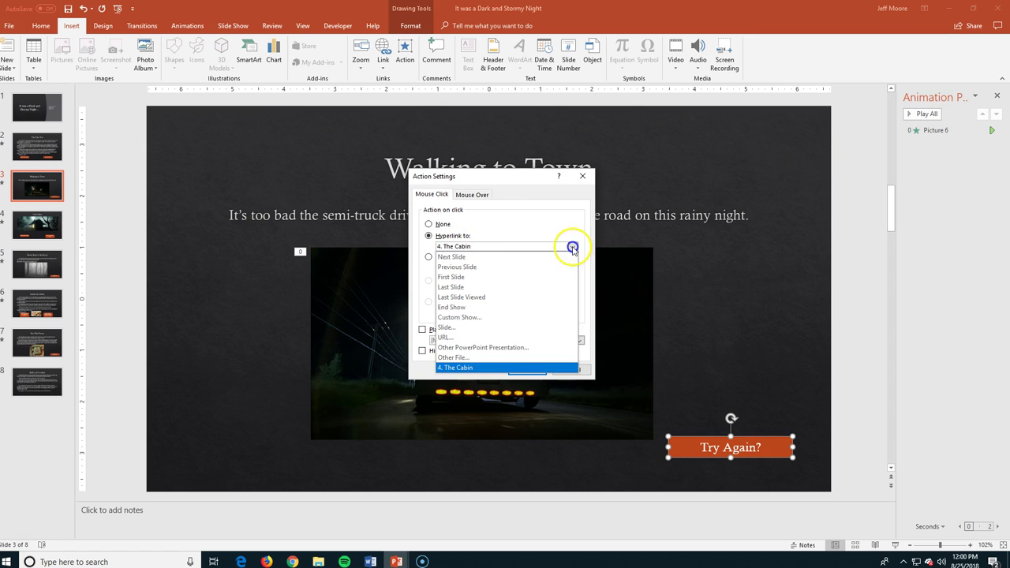
left_click(476, 328)
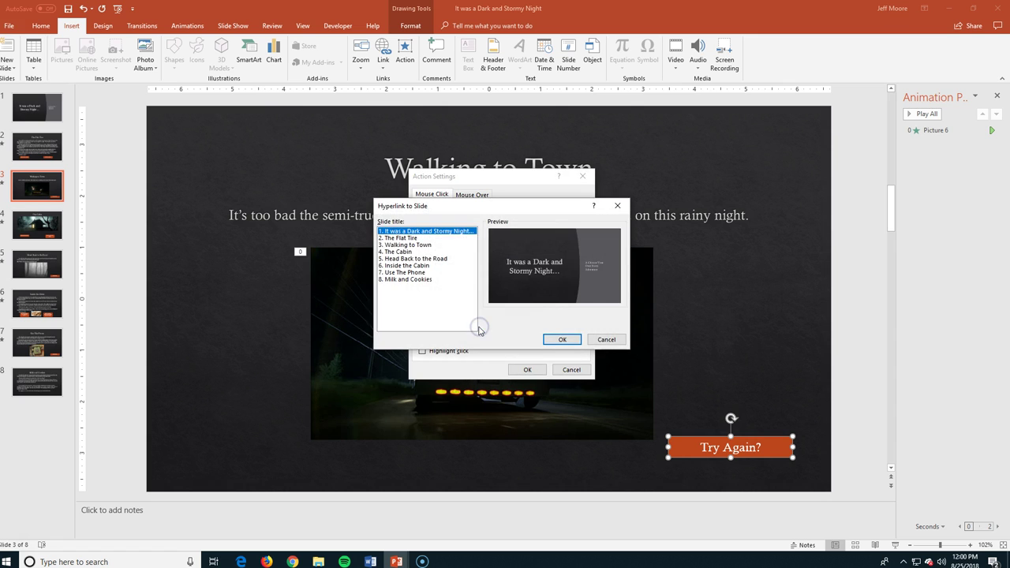
left_click(413, 237)
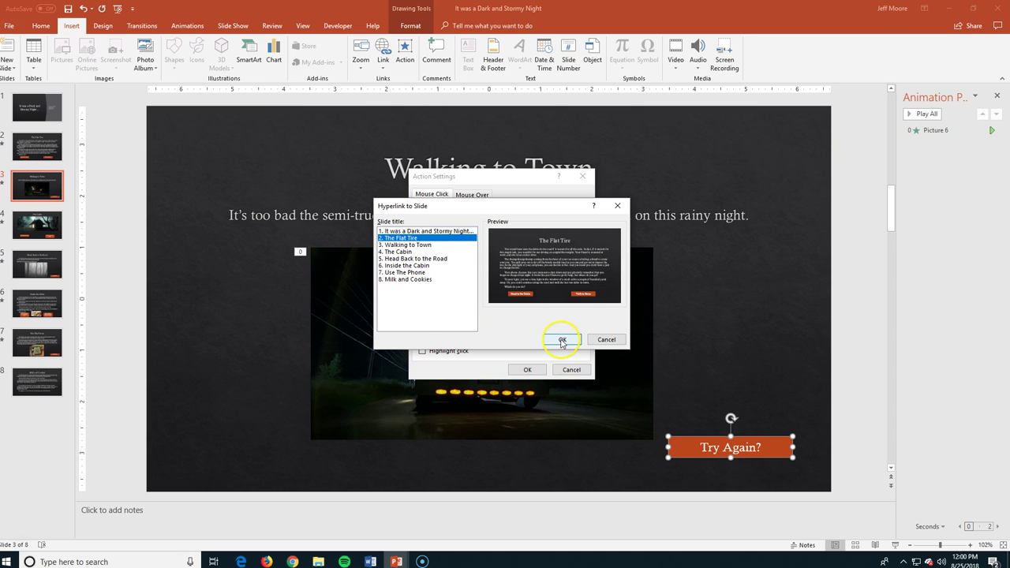
left_click(562, 340)
left_click(540, 367)
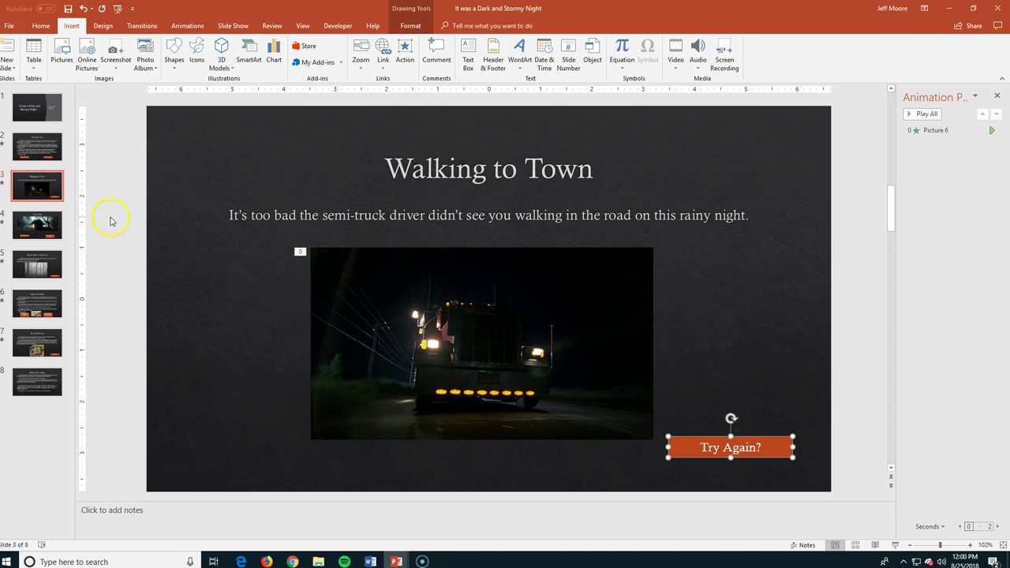
left_click(36, 224)
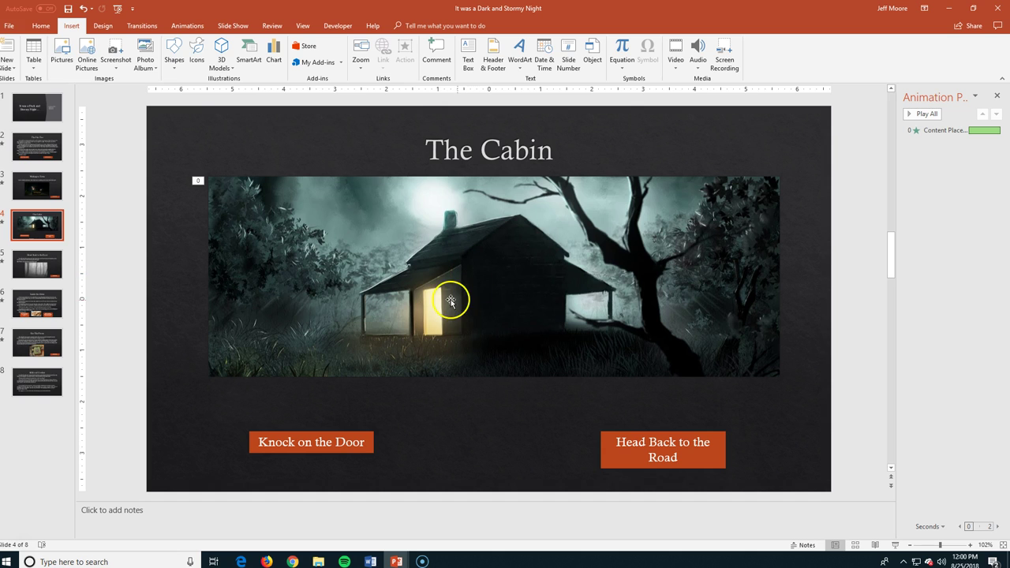
Give The Cabin's Head Back to the Road button a hyperlink to Inside the Cabin.
left_click(605, 451)
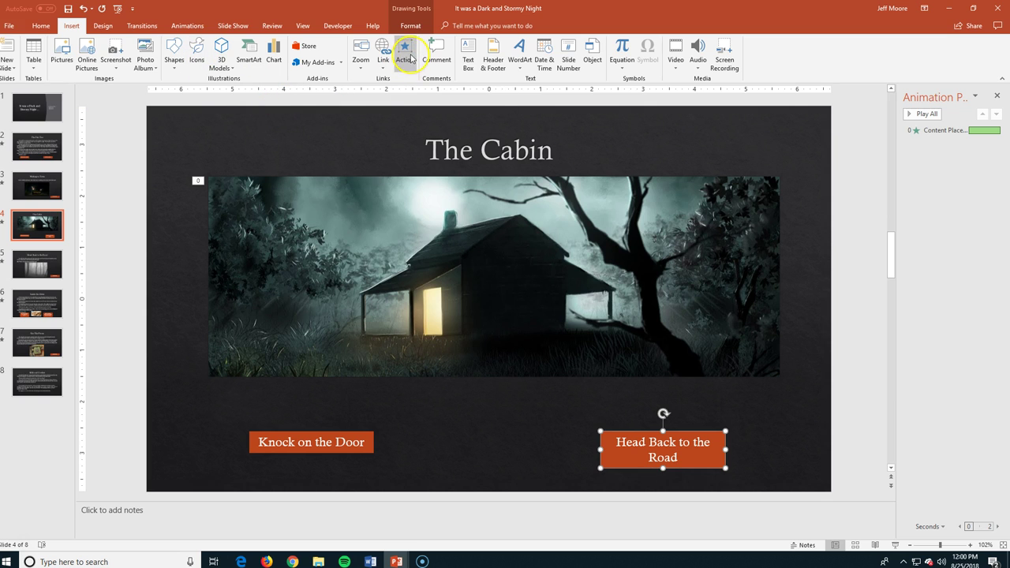
left_click(404, 52)
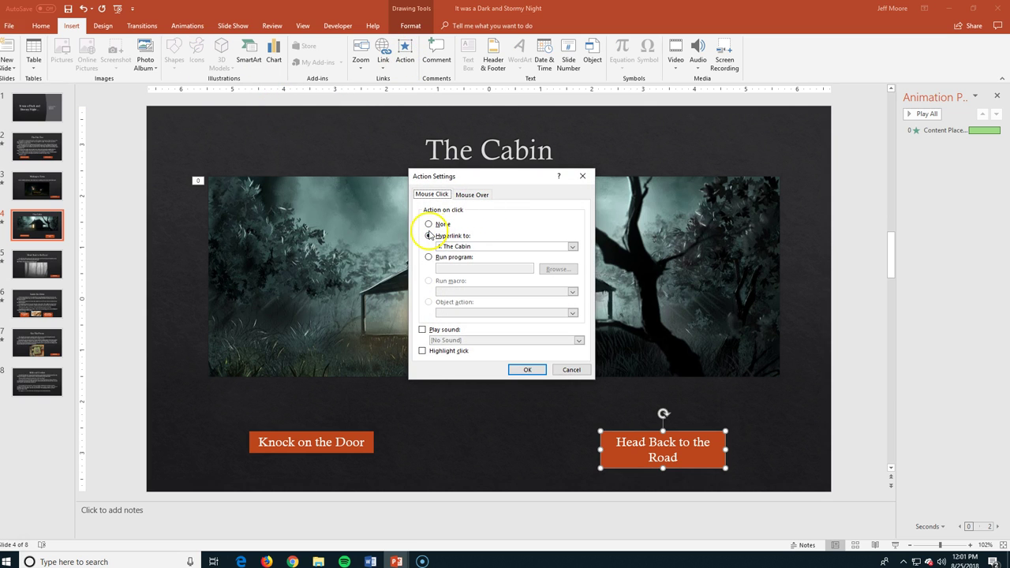
left_click(573, 247)
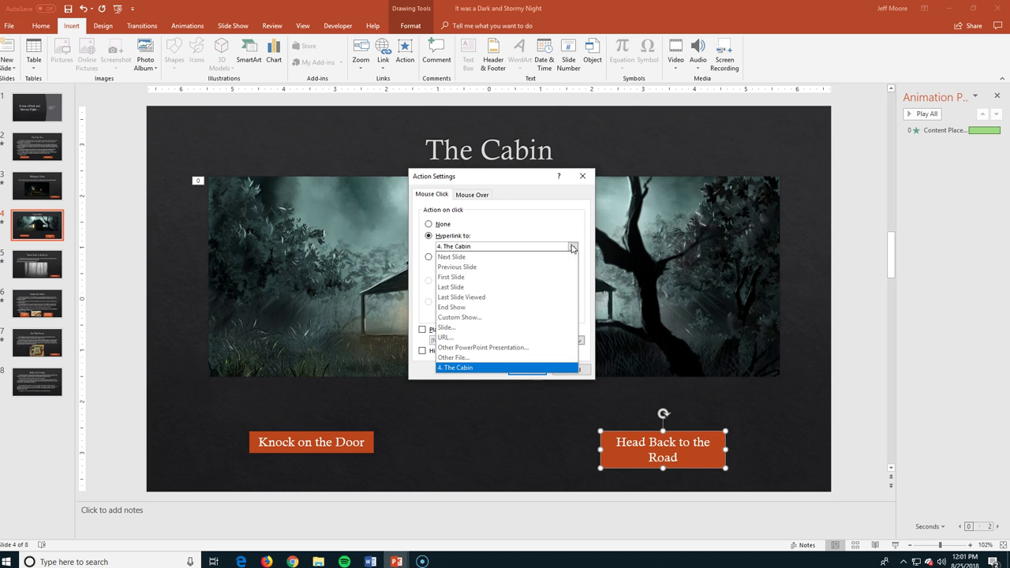
left_click(447, 327)
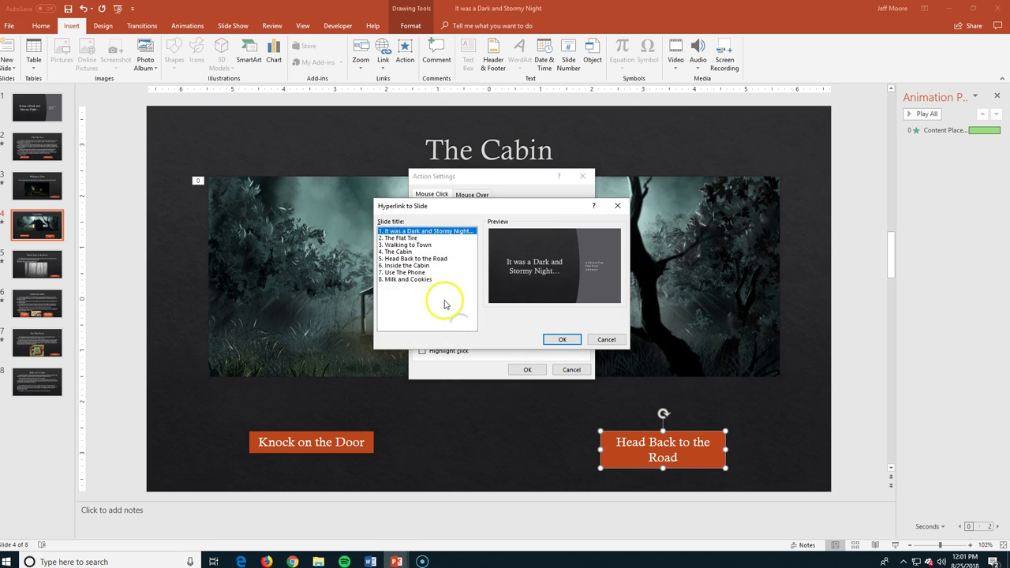
left_click(426, 266)
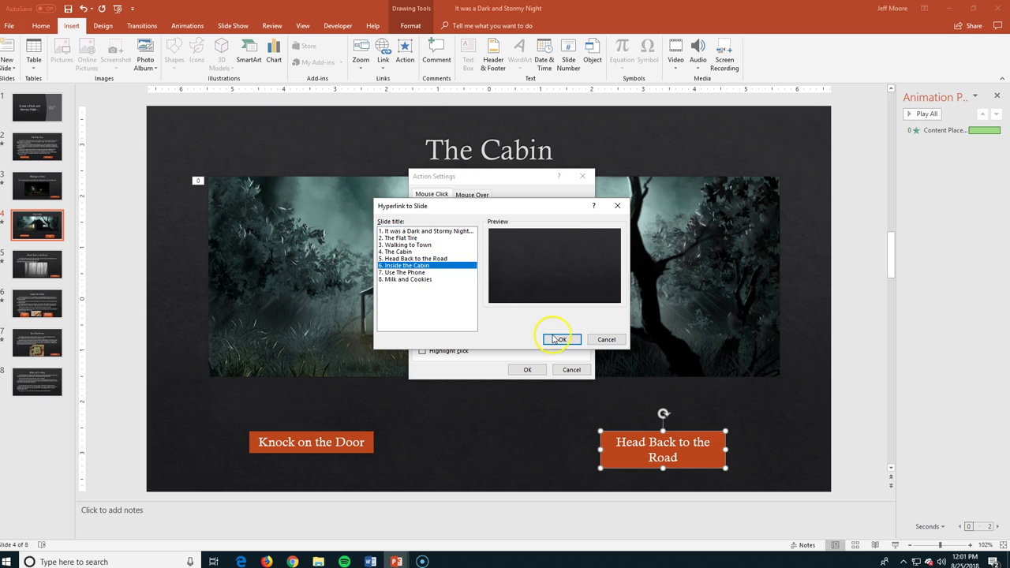
left_click(554, 339)
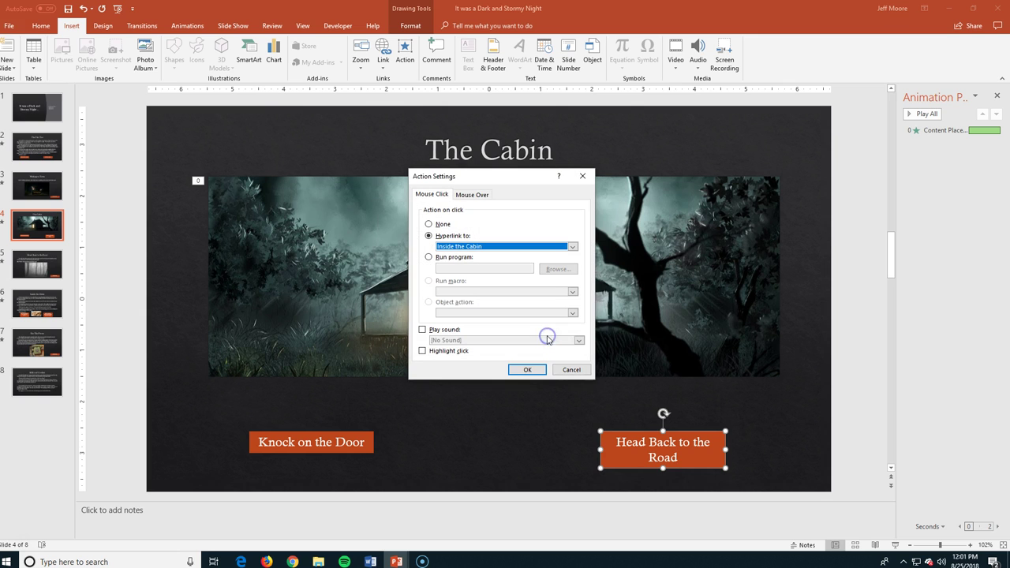
left_click(520, 369)
Hyperlink the Knock on the Door button to the Inside the Cabin slide.
left_click(366, 444)
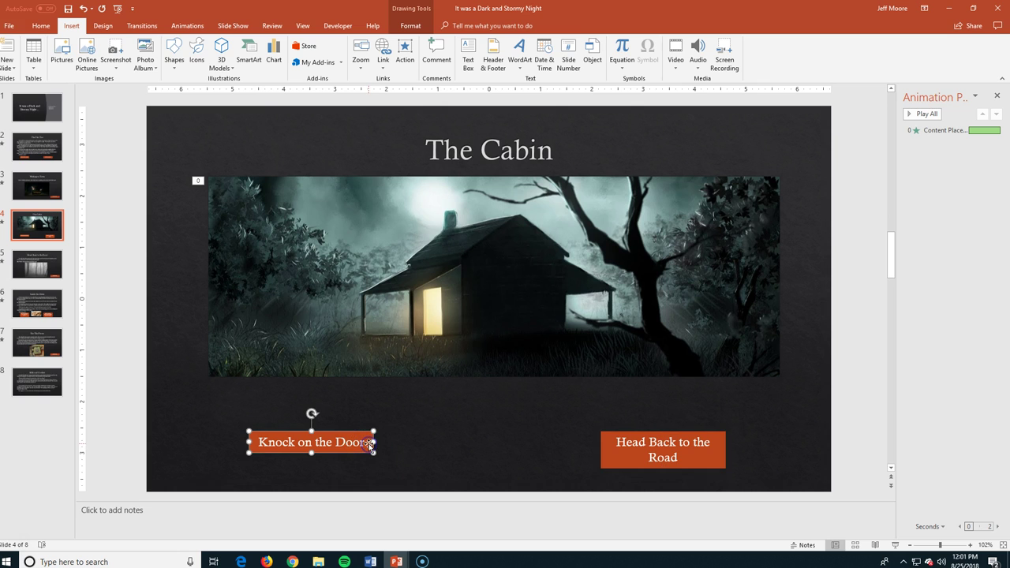
left_click(403, 52)
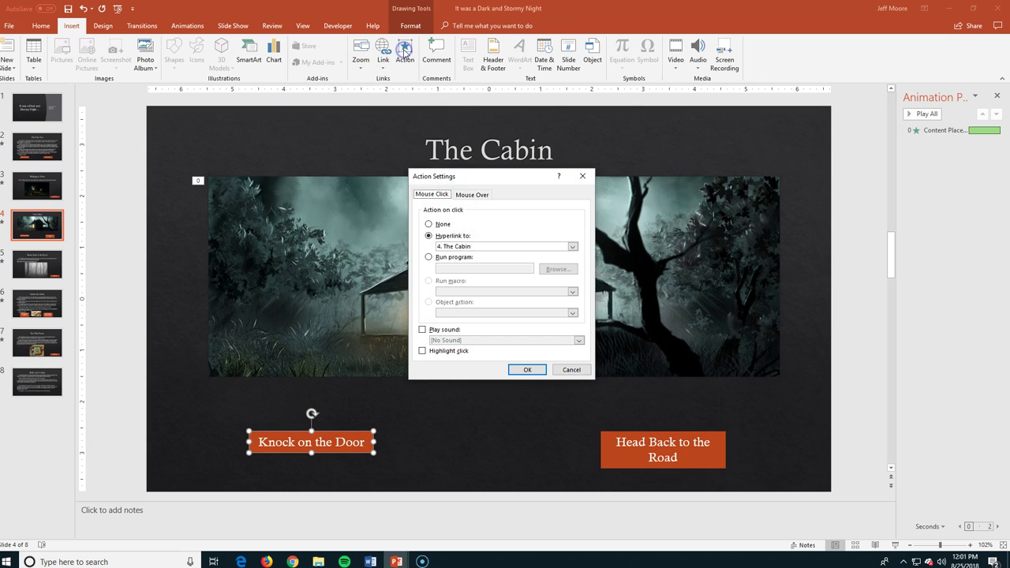
left_click(573, 247)
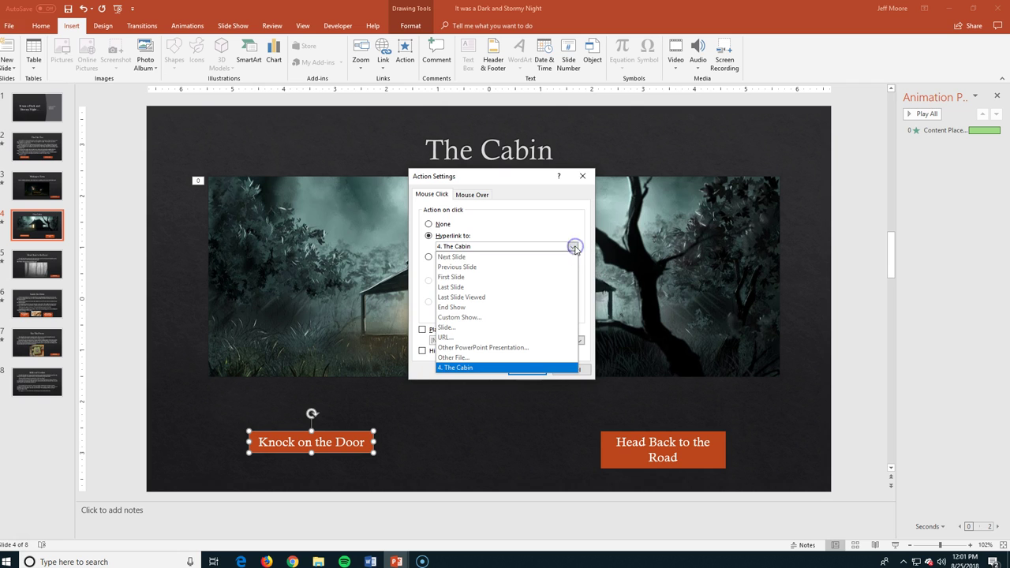
left_click(448, 327)
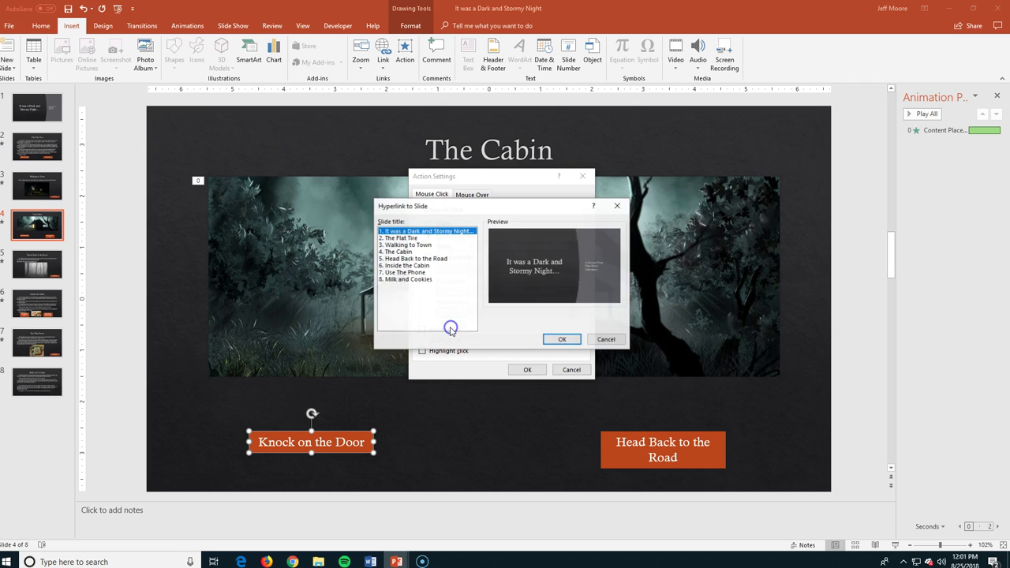
left_click(411, 265)
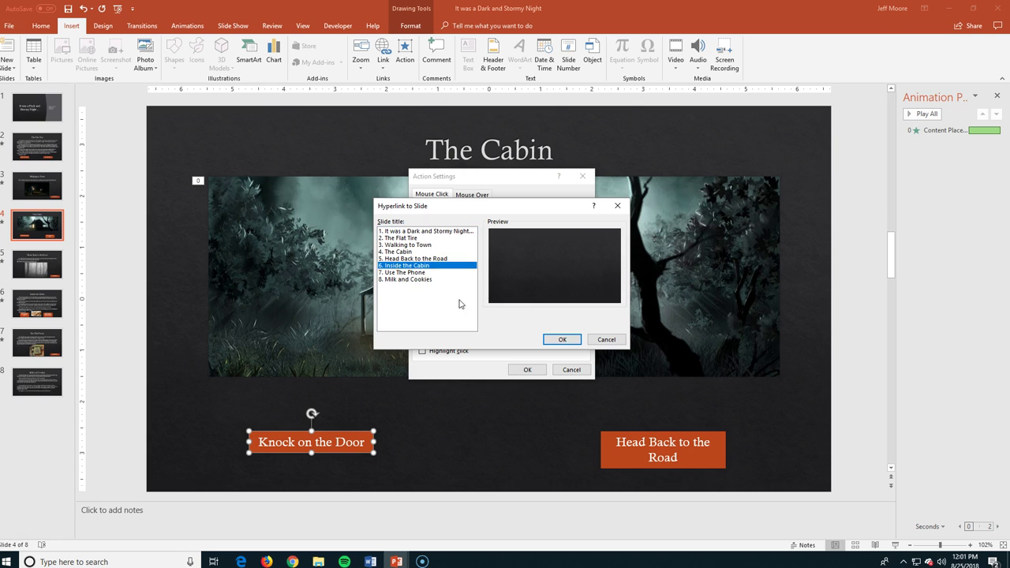
left_click(556, 340)
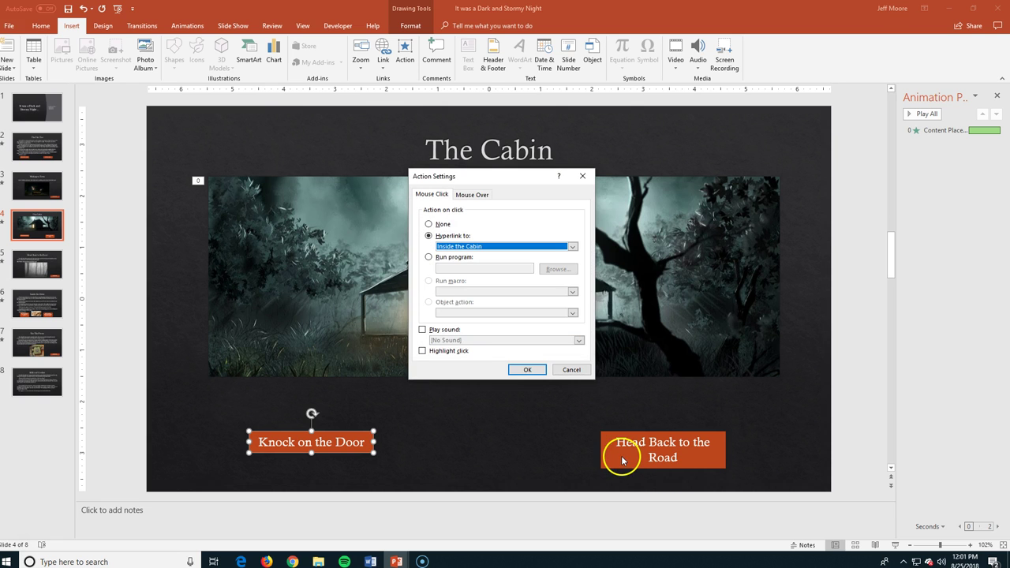
left_click(506, 369)
Relink Head Back to the Road to its own slide and disable On Mouse Click advance.
left_click(612, 454)
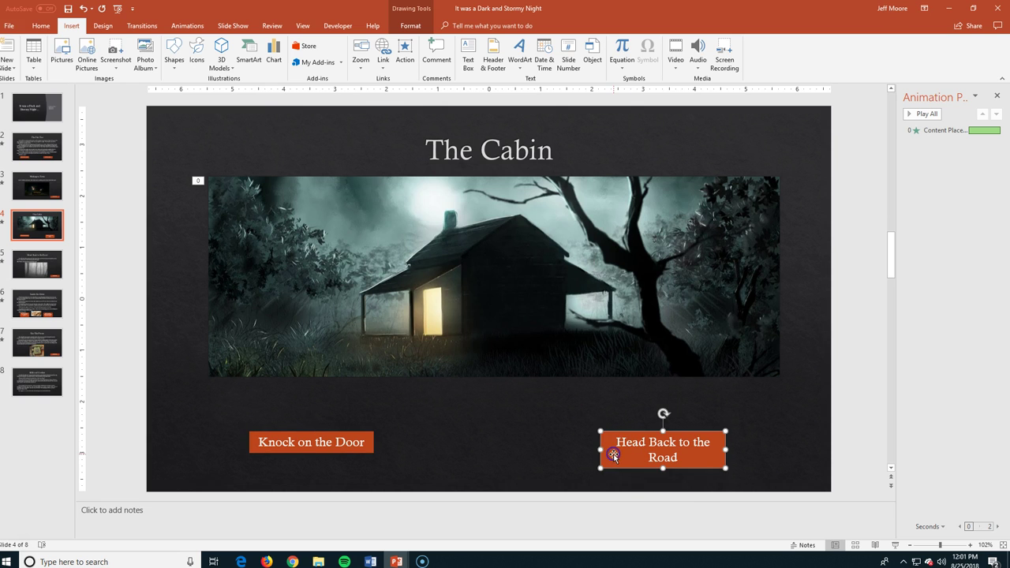
left_click(405, 52)
left_click(571, 246)
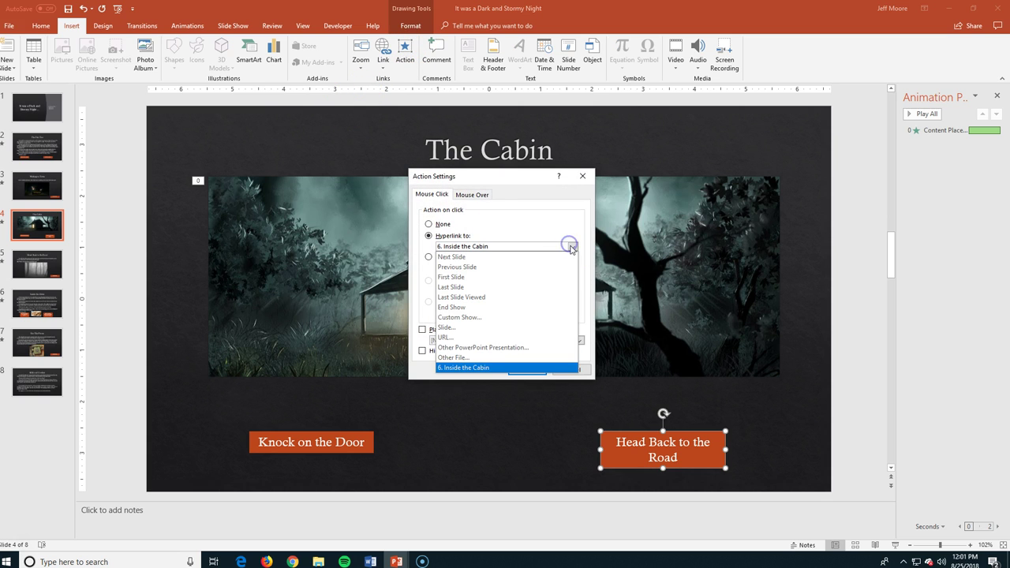
left_click(445, 327)
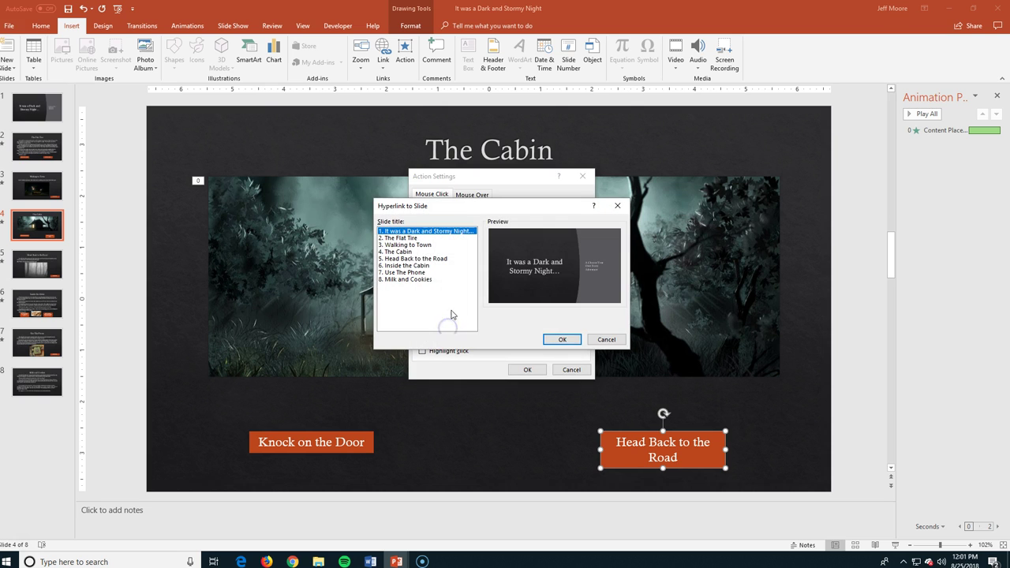
left_click(436, 260)
left_click(562, 339)
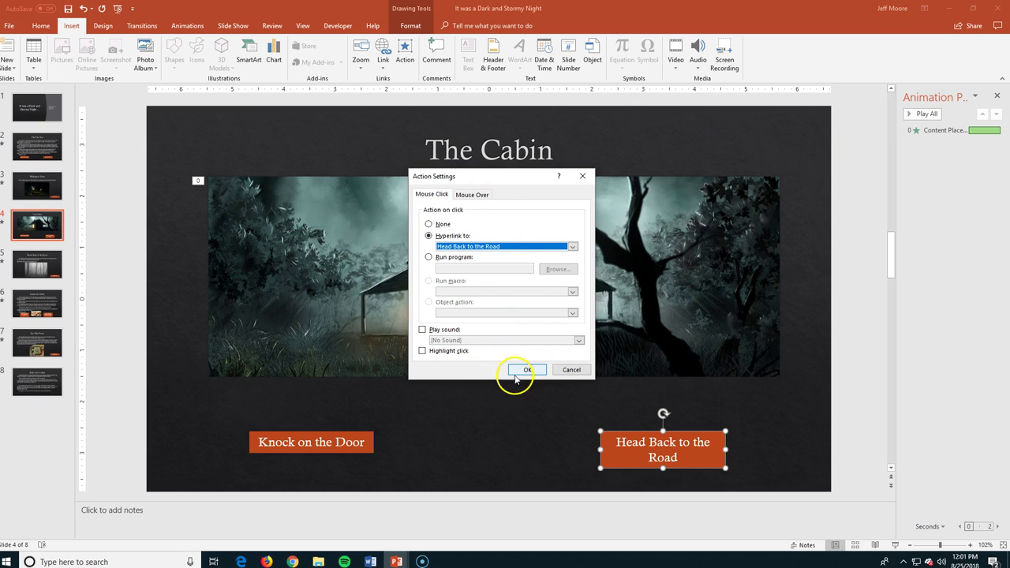
left_click(522, 370)
left_click(145, 30)
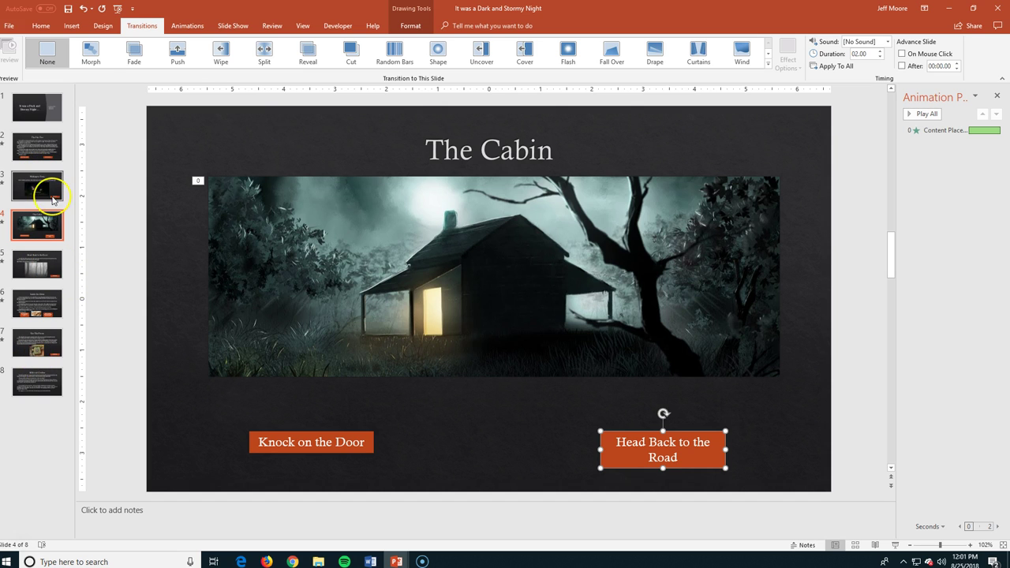
Select slide 3, Walking to Town, in the slide pane.
left_click(55, 271)
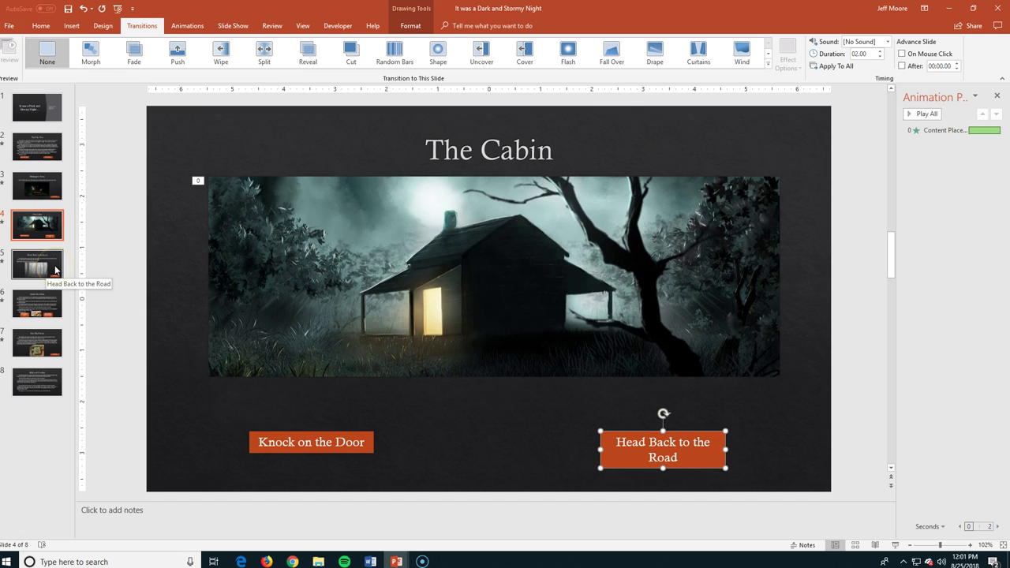
left_click(44, 188)
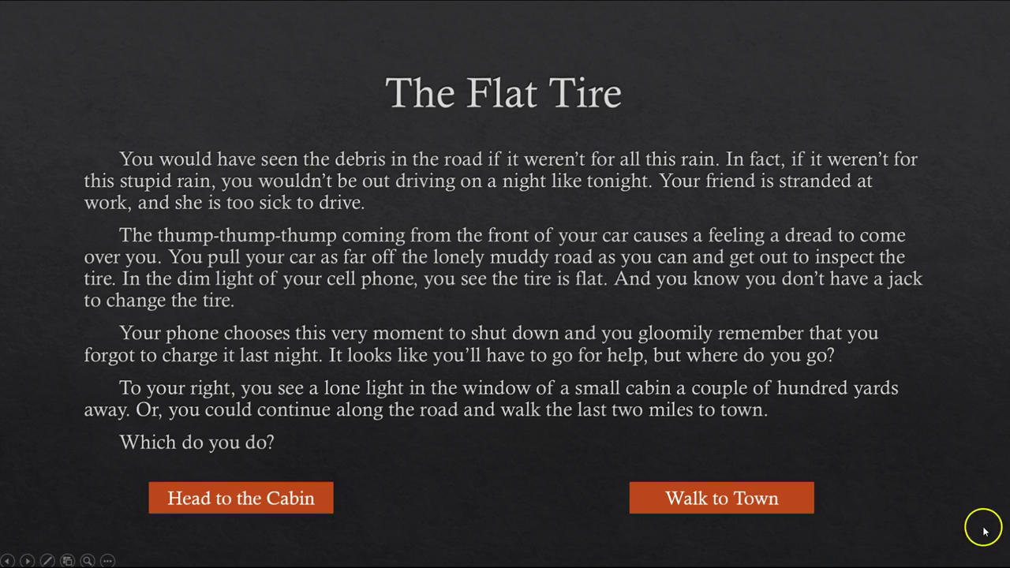
In the show, choose Walk to Town, Head to the Cabin, Head Back to the Road, then Try Again?
left_click(805, 503)
left_click(321, 496)
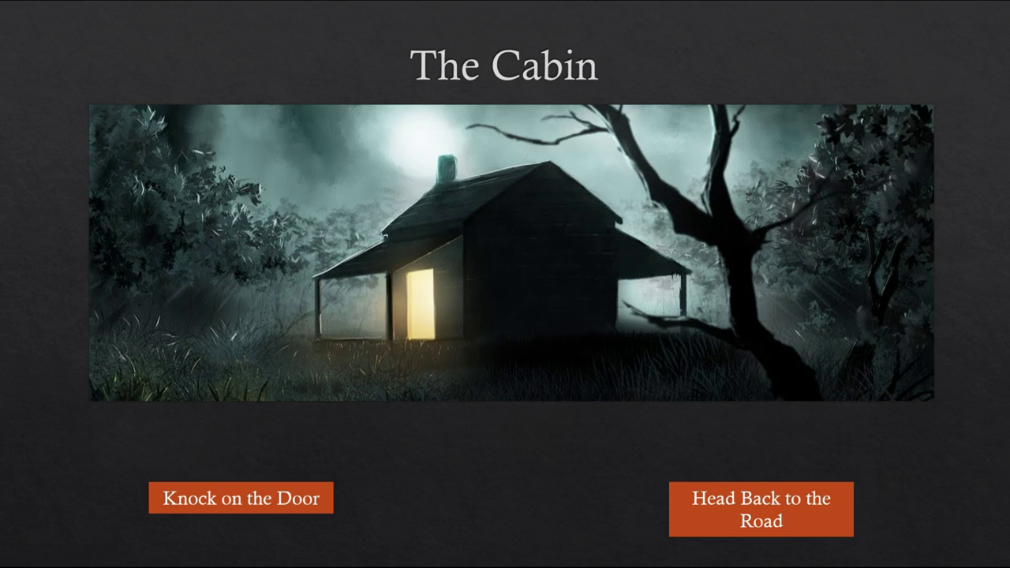
left_click(687, 520)
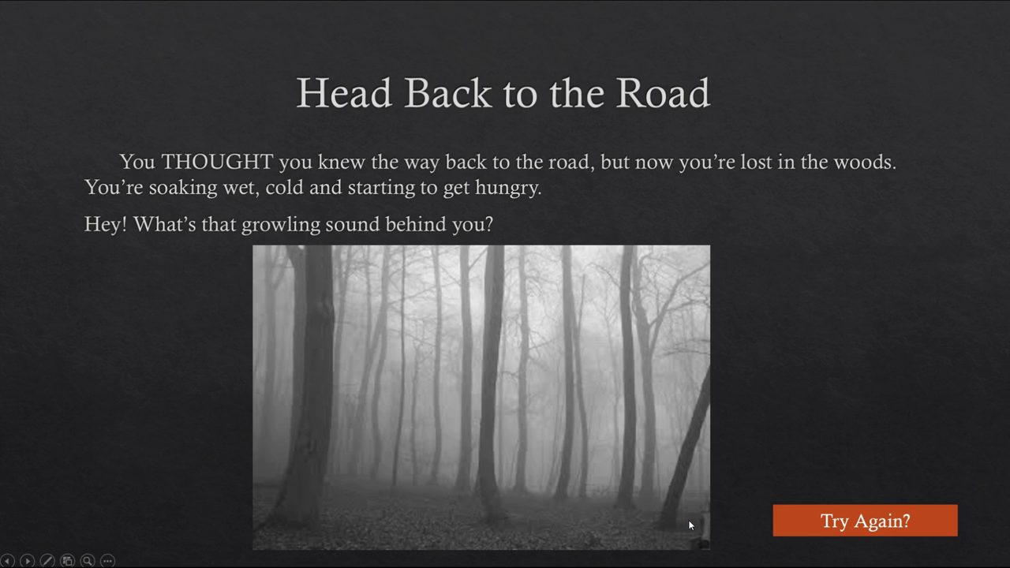
left_click(690, 522)
Knock on the Door, reveal the cookies picture, and accept milk to reach Milk and Cookies.
left_click(797, 521)
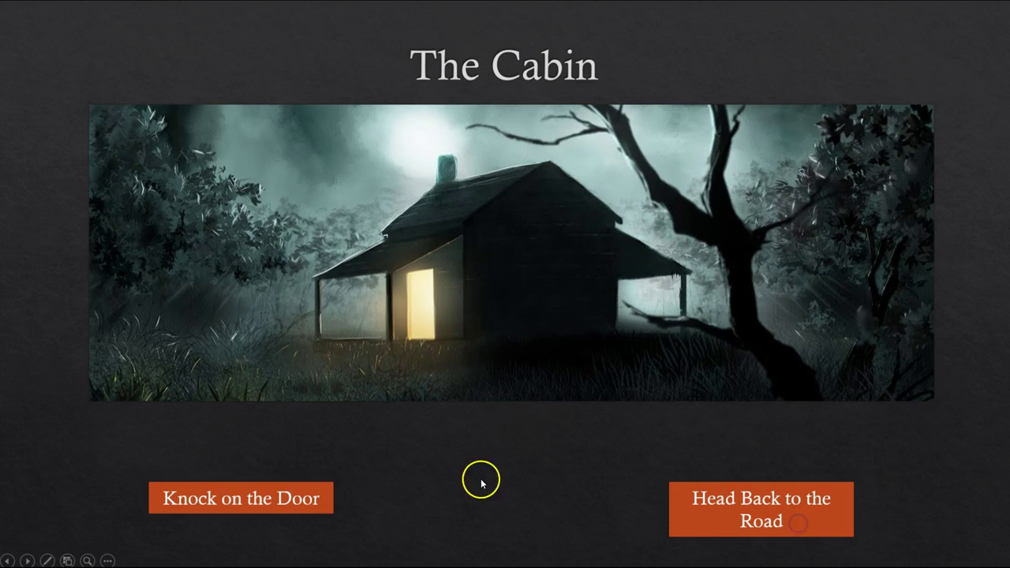
left_click(323, 492)
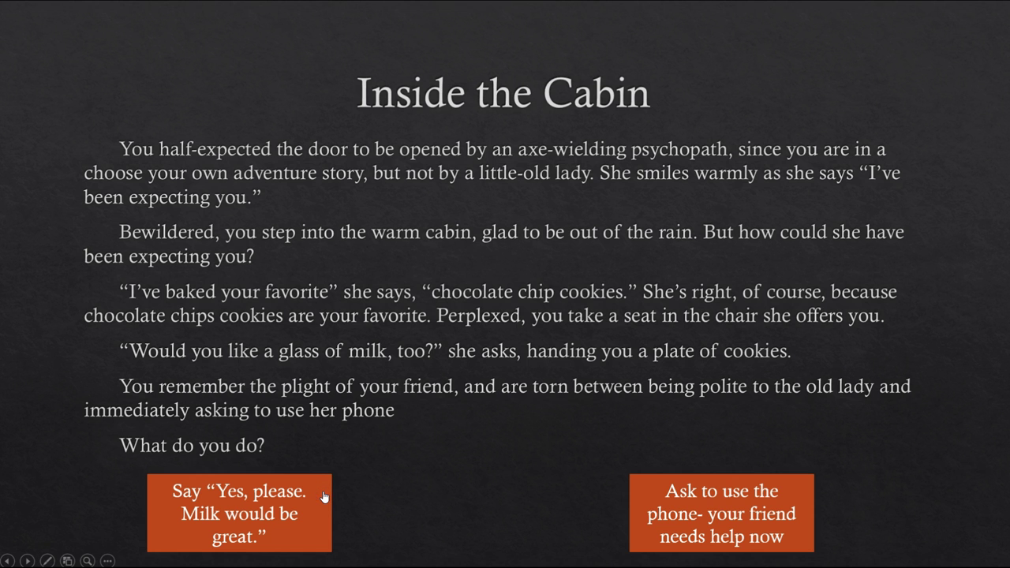
left_click(573, 313)
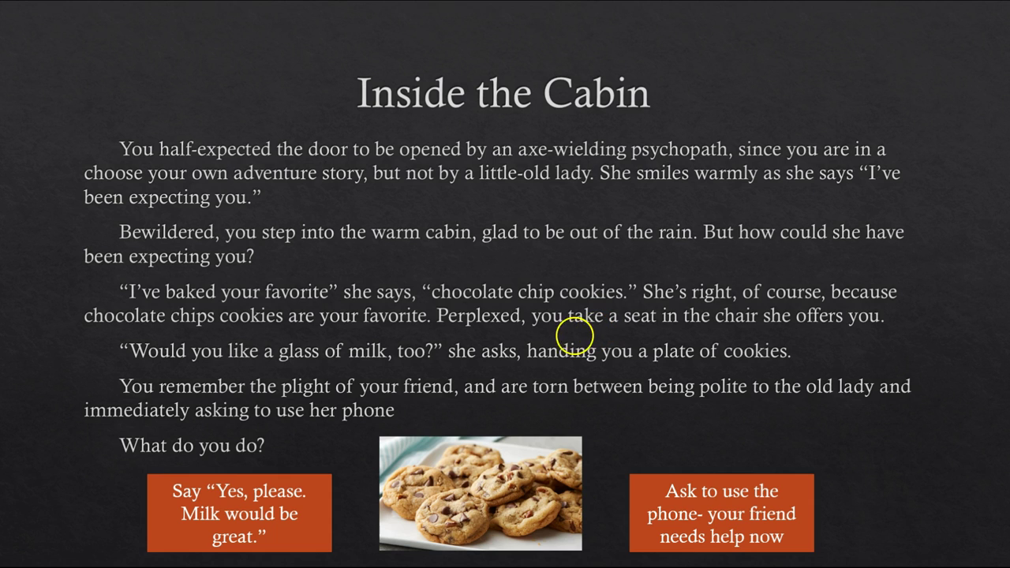
left_click(803, 490)
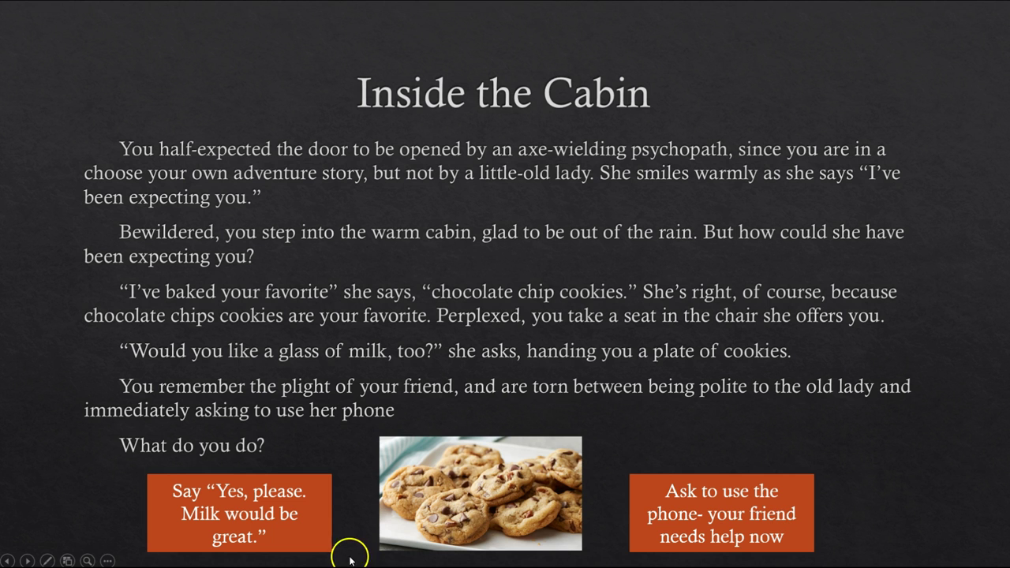
left_click(309, 516)
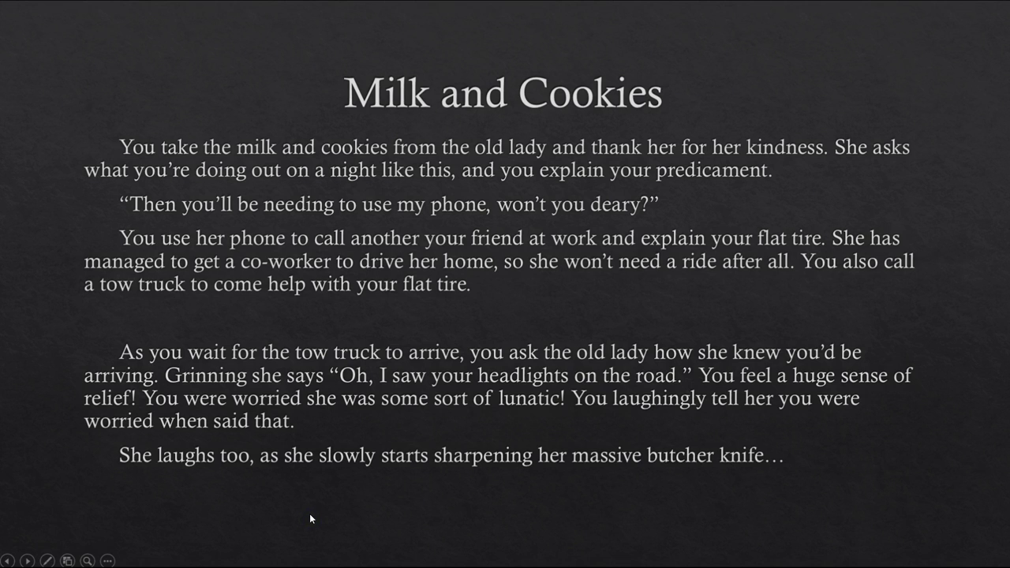